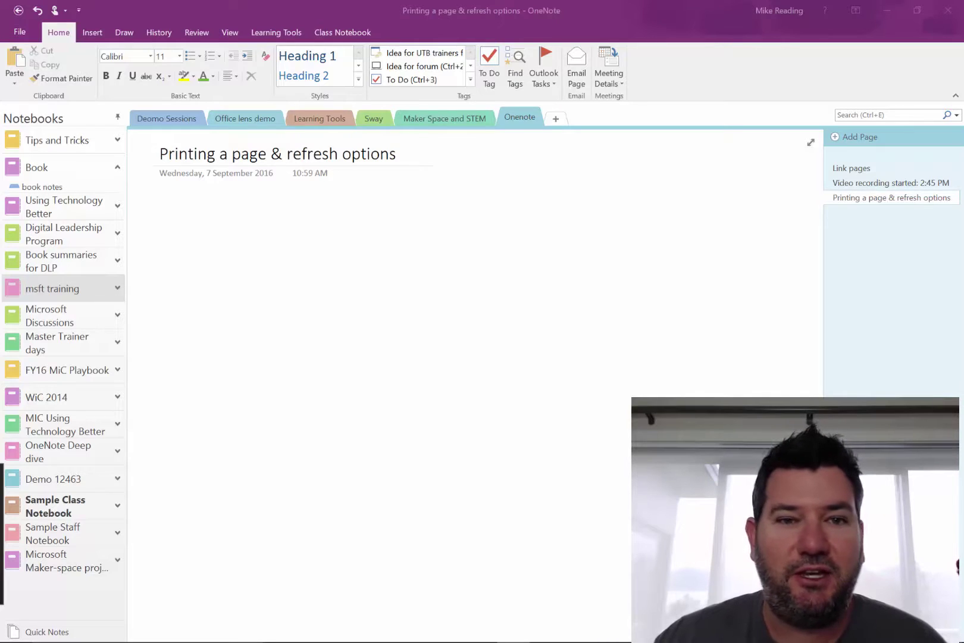
# - Insert the Word file 'Strengthening Digital Technologies RFP (2)' from Downloads as a printout on the empty page
pyautogui.click(220, 276)
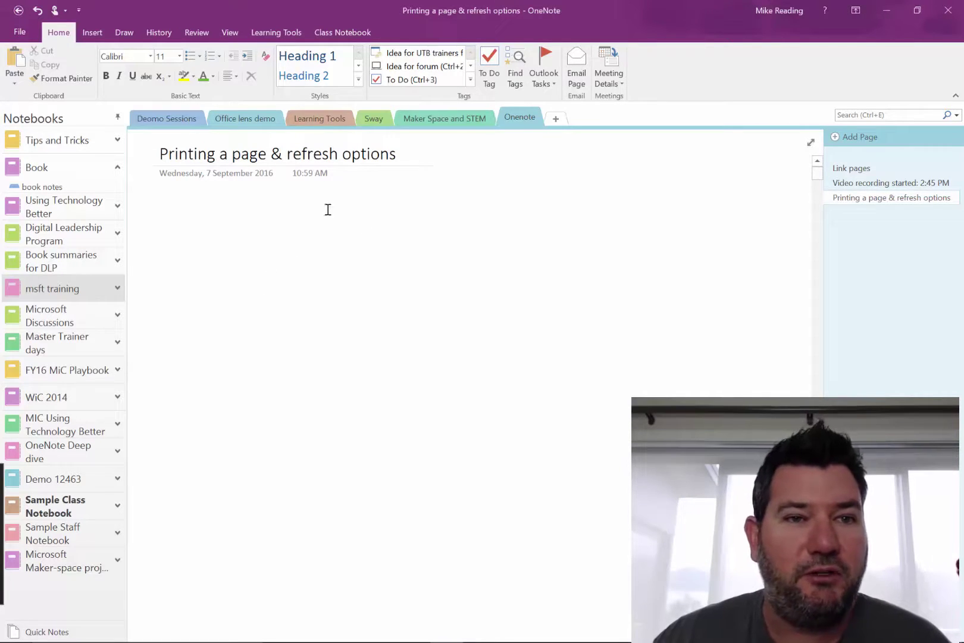
pyautogui.click(92, 34)
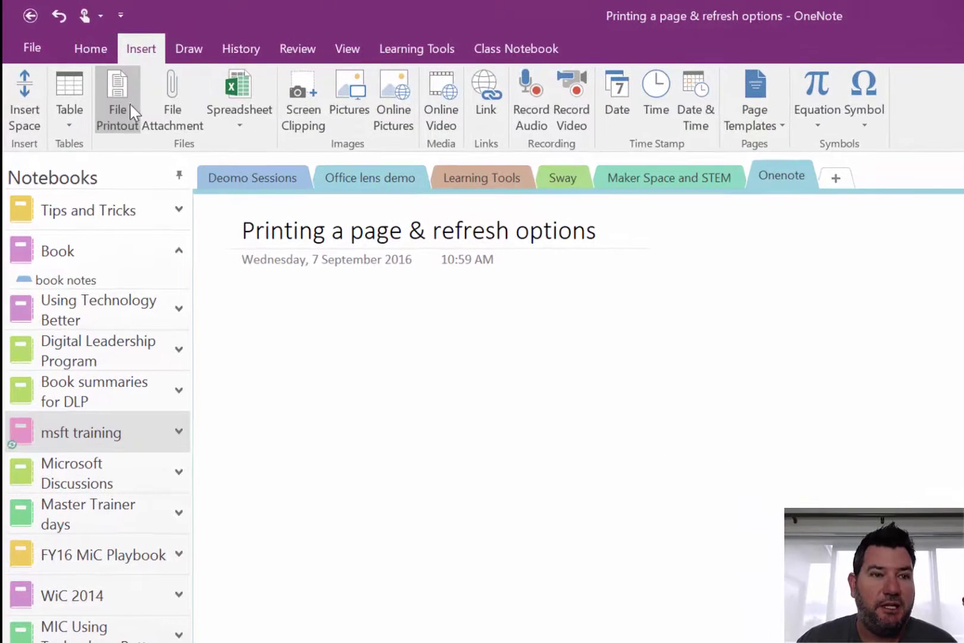
pyautogui.click(130, 101)
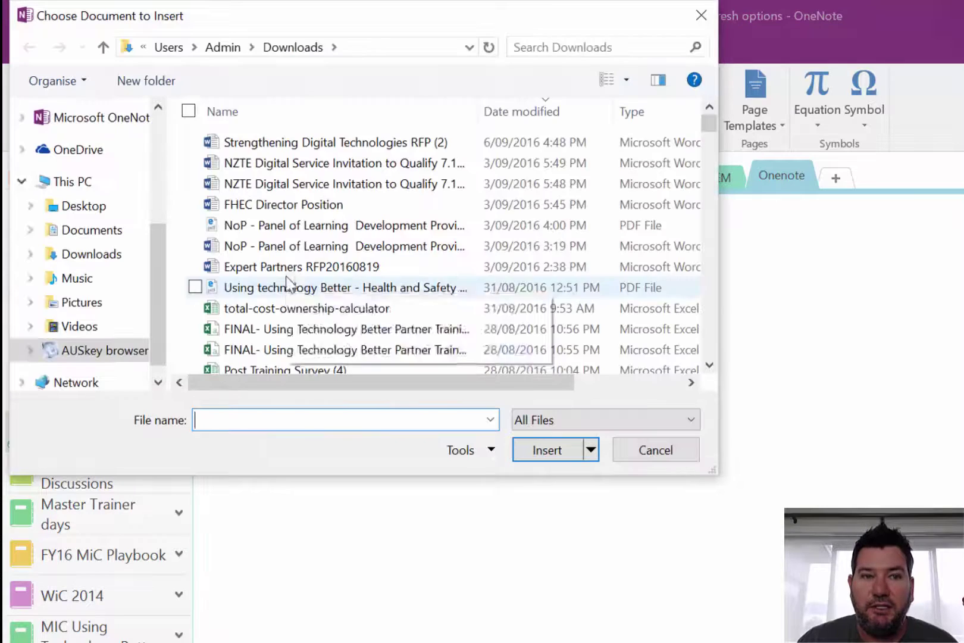
pyautogui.doubleClick(299, 146)
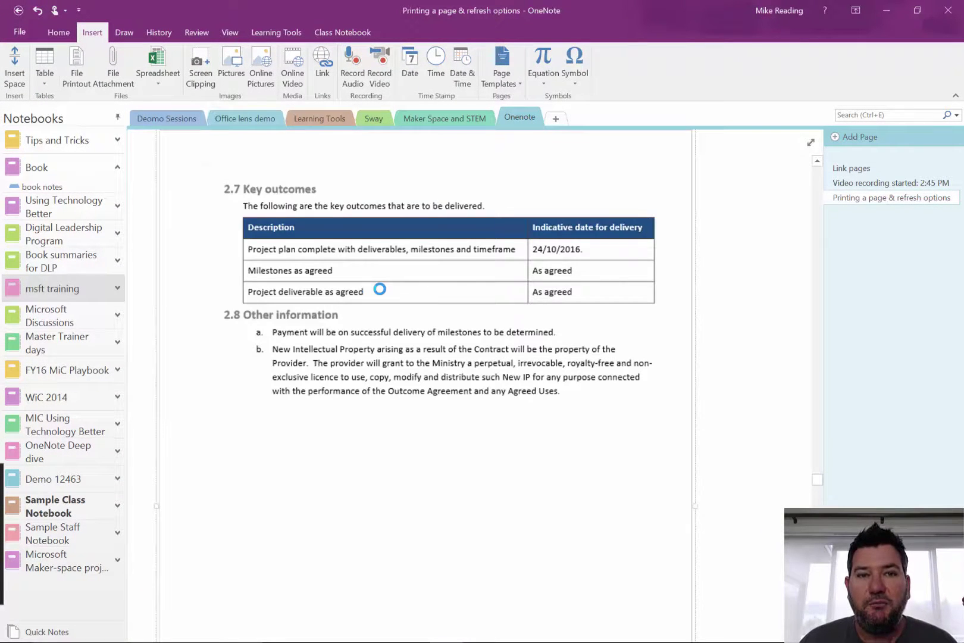
pyautogui.scroll(10, 657, 534)
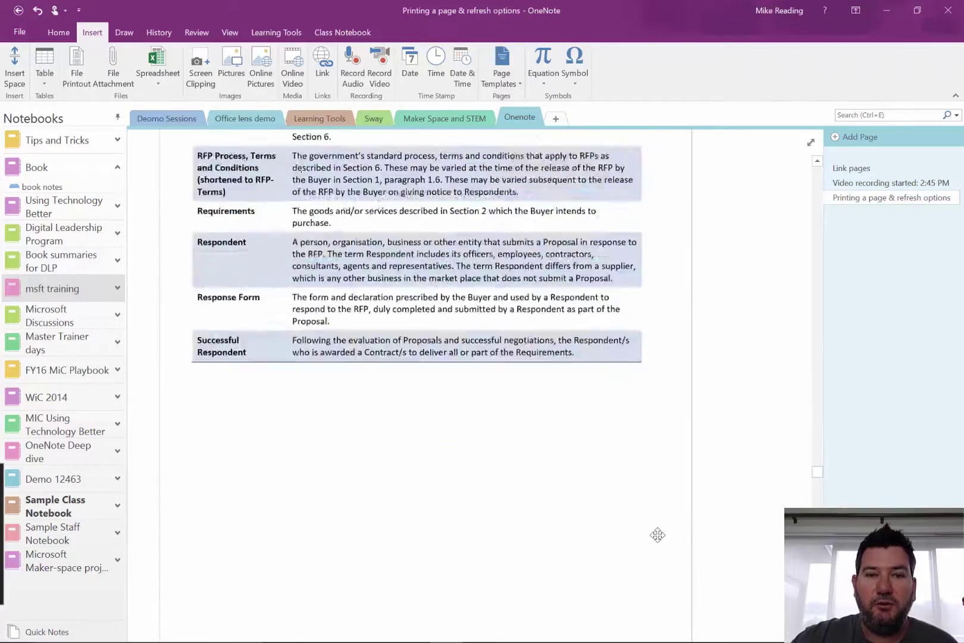
pyautogui.scroll(10, 425, 381)
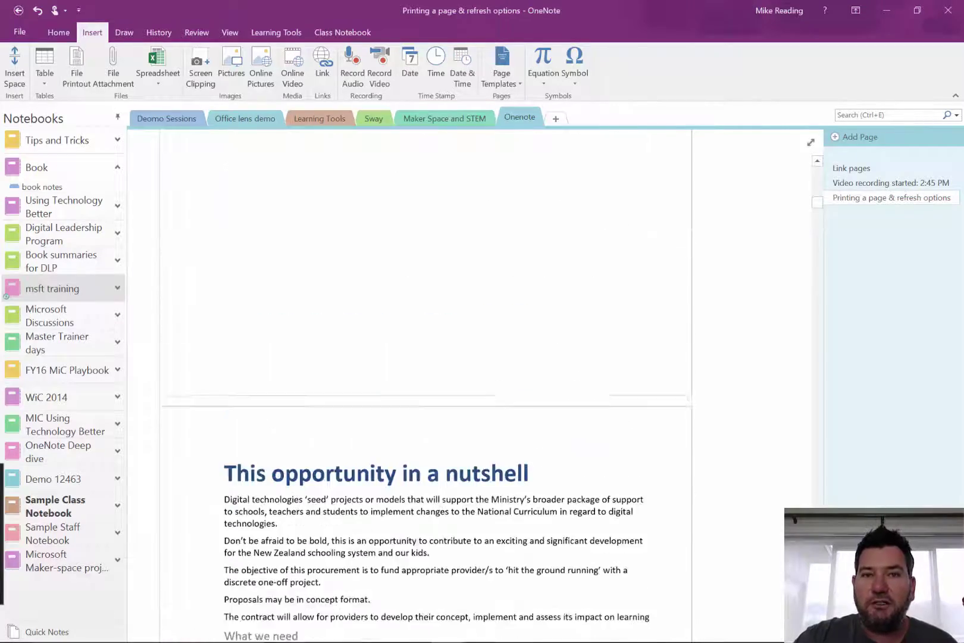
pyautogui.scroll(15, 425, 381)
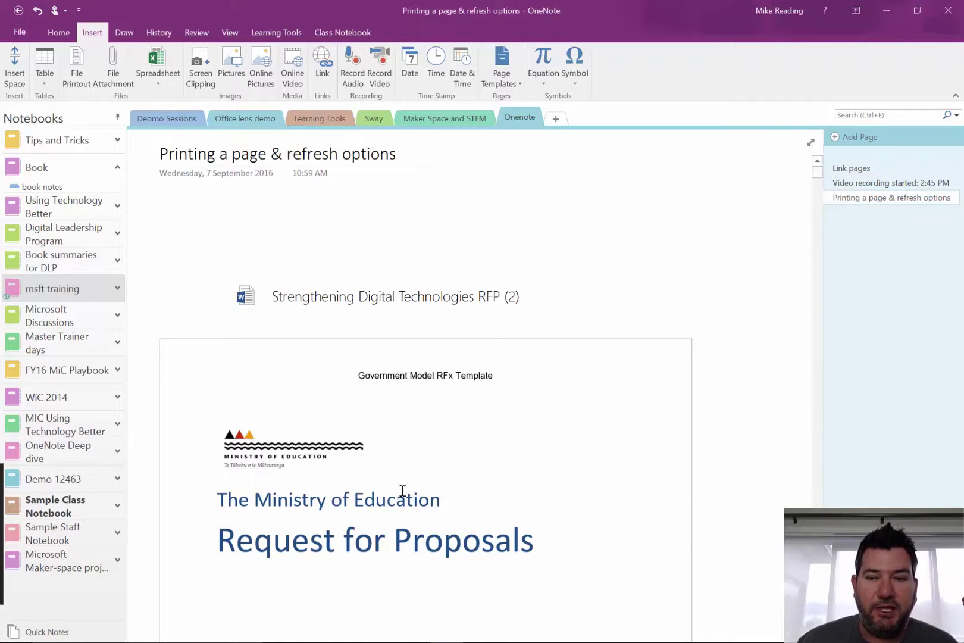
pyautogui.scroll(-10, 402, 490)
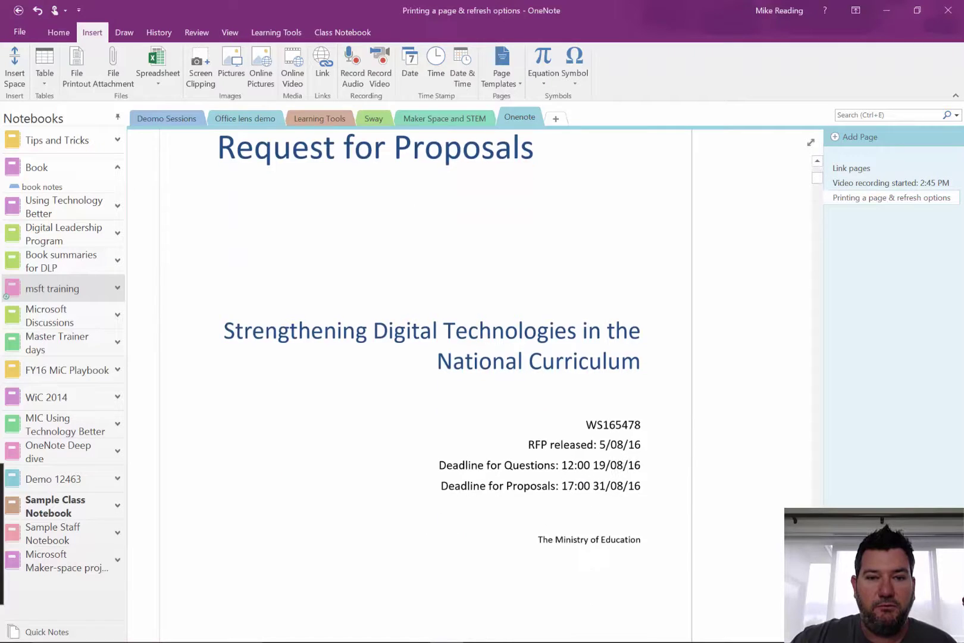
pyautogui.scroll(-1, 425, 345)
pyautogui.scroll(5, 425, 346)
pyautogui.scroll(-5, 425, 345)
pyautogui.scroll(-2, 425, 346)
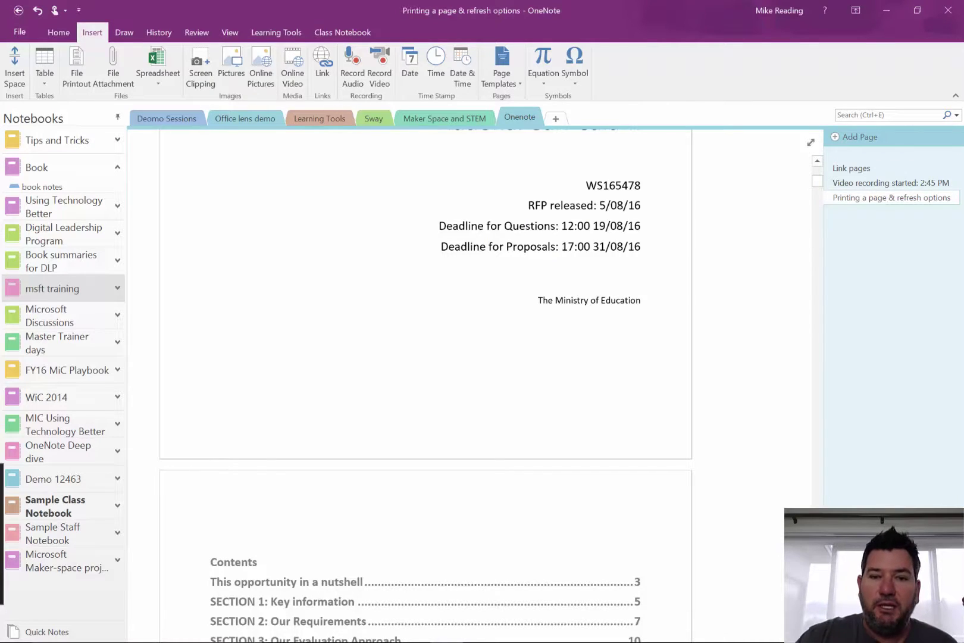
# - Circle 'The Ministry of Education' in pink ink, add two wavy lines beneath it, and return to typing
pyautogui.moveTo(619, 287)
pyautogui.mouseDown()
pyautogui.moveTo(654, 336)
pyautogui.moveTo(502, 315)
pyautogui.mouseUp()
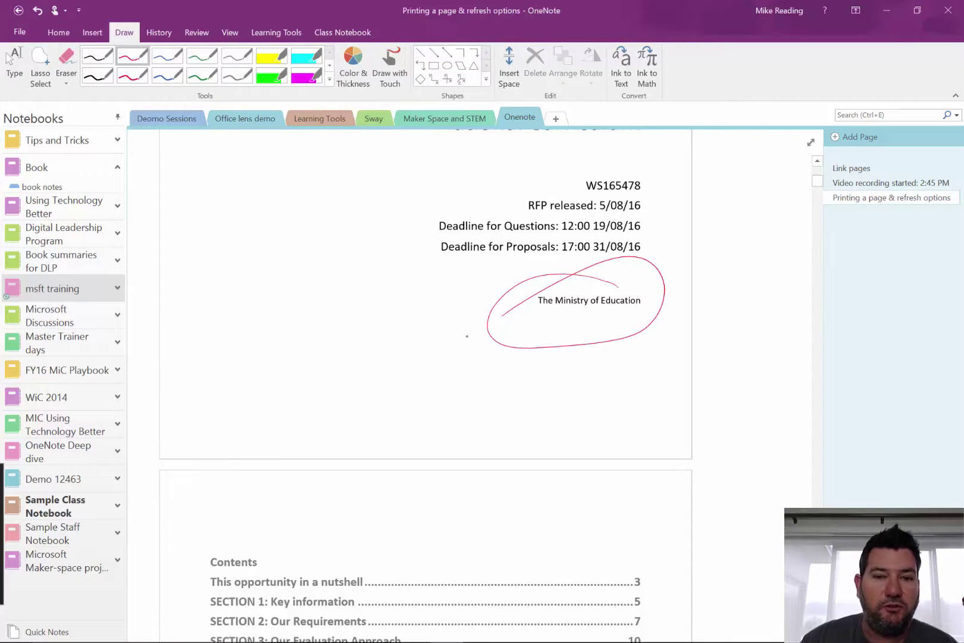
pyautogui.moveTo(494, 396)
pyautogui.mouseDown()
pyautogui.moveTo(577, 404)
pyautogui.moveTo(675, 390)
pyautogui.mouseUp()
pyautogui.moveTo(555, 430); pyautogui.dragTo(708, 434)
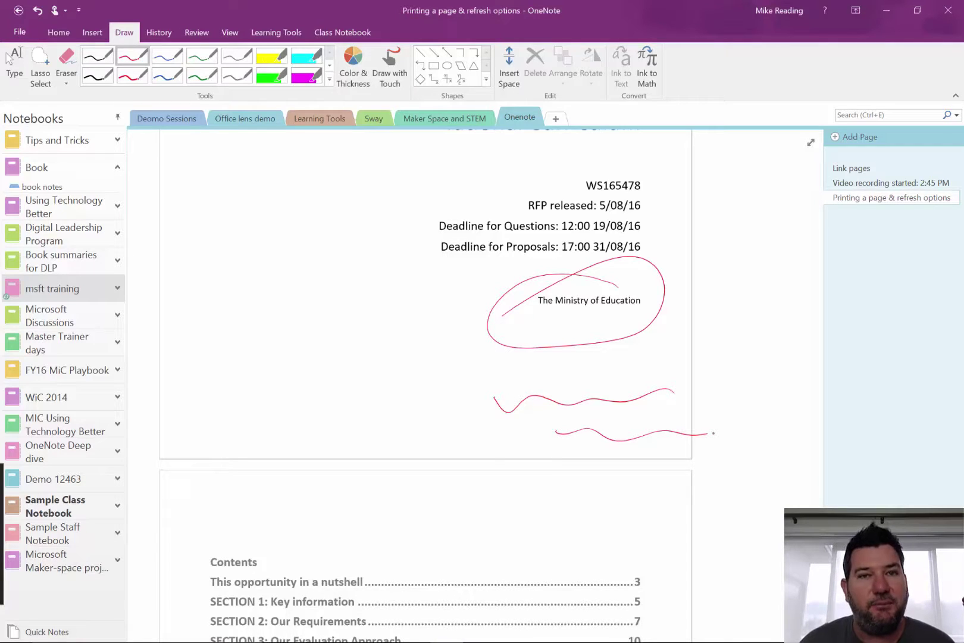
pyautogui.click(14, 66)
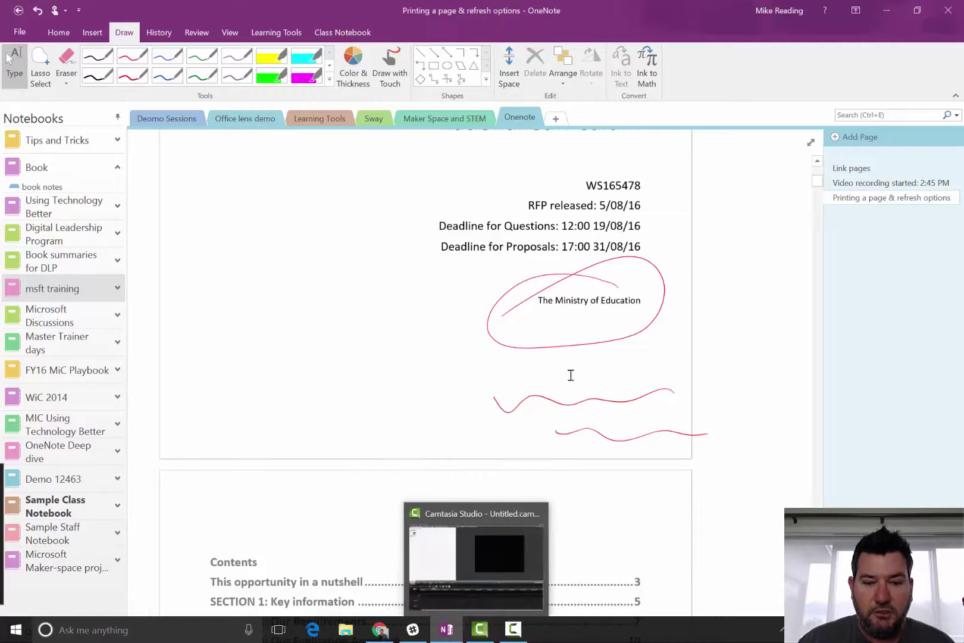
# - Open the embedded 'Strengthening Digital Technologies RFP (2)' attachment in Word, accepting the warning
pyautogui.scroll(10, 581, 360)
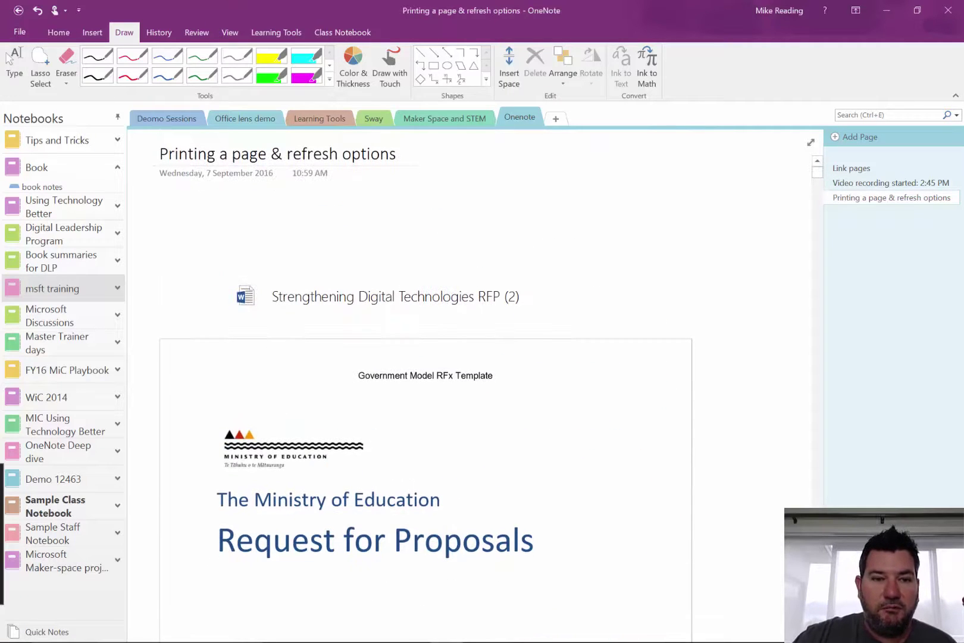
pyautogui.doubleClick(469, 299)
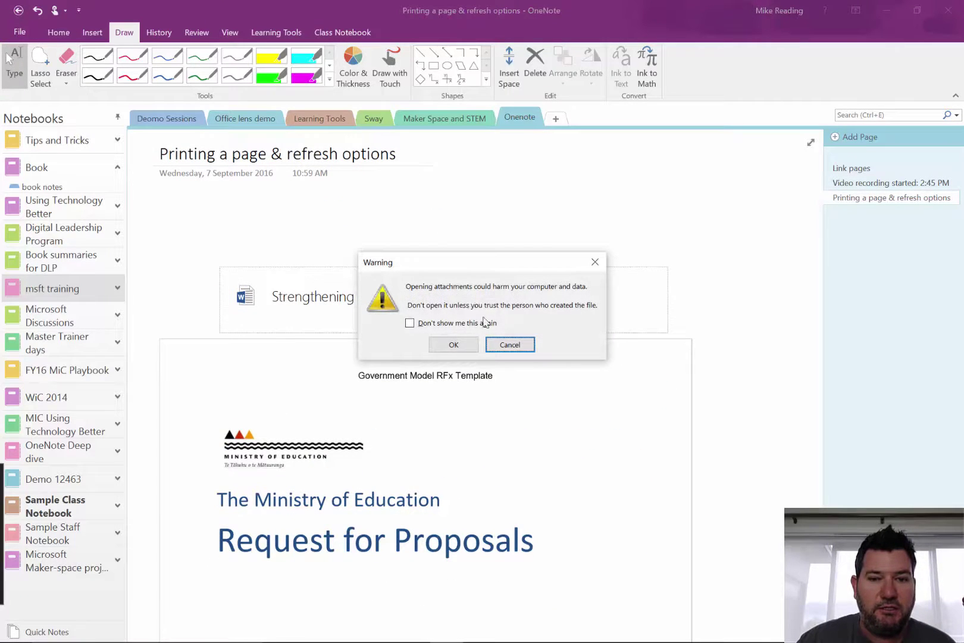
pyautogui.click(454, 345)
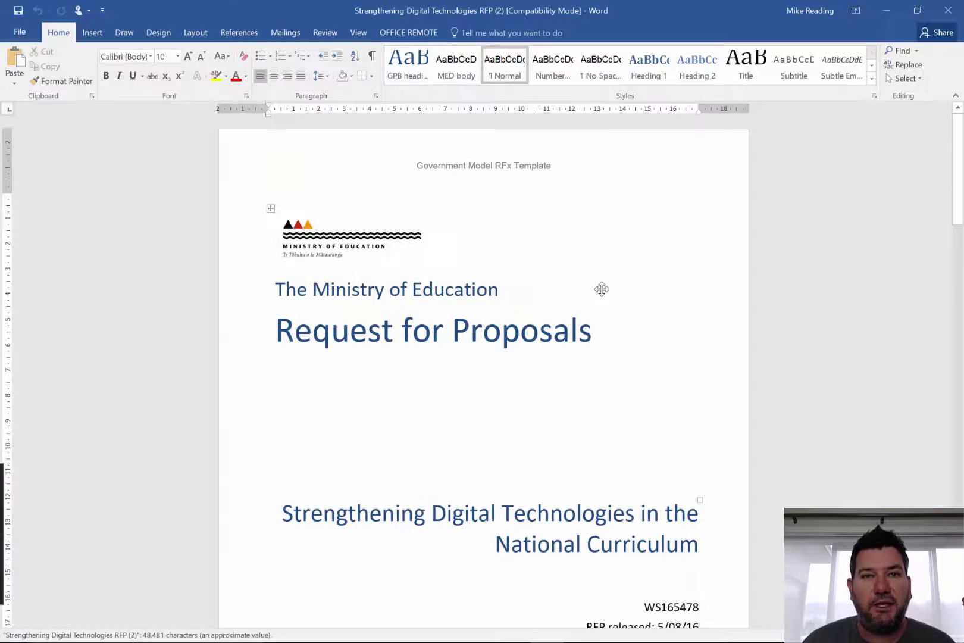
# - Change the Word cover title to 'Request for Proposalz', save the file, and return to OneNote
pyautogui.click(595, 332)
pyautogui.press('BackSpace')
pyautogui.write('z')
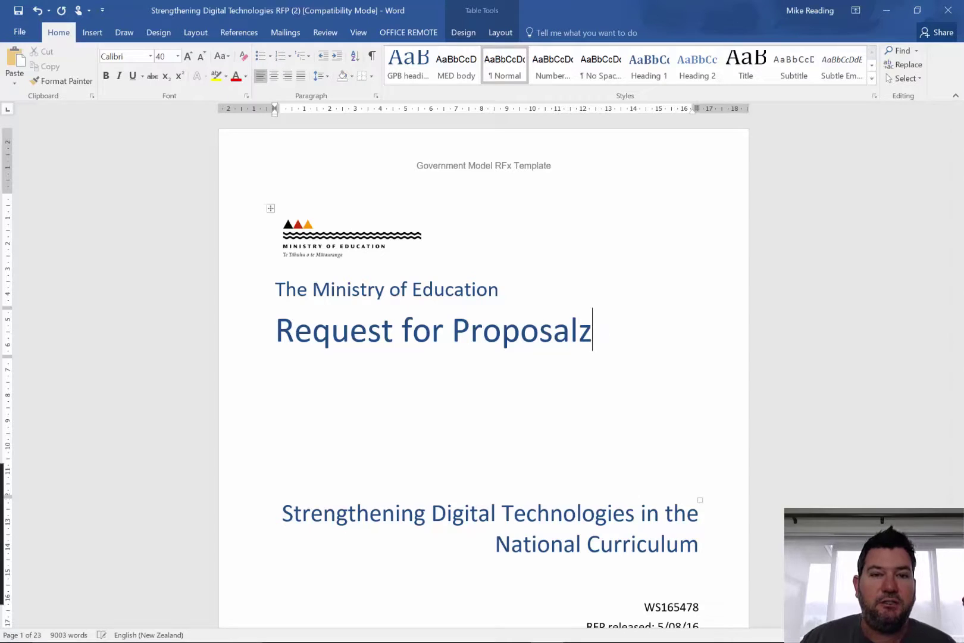
pyautogui.hotkey('alt', 'Tab')
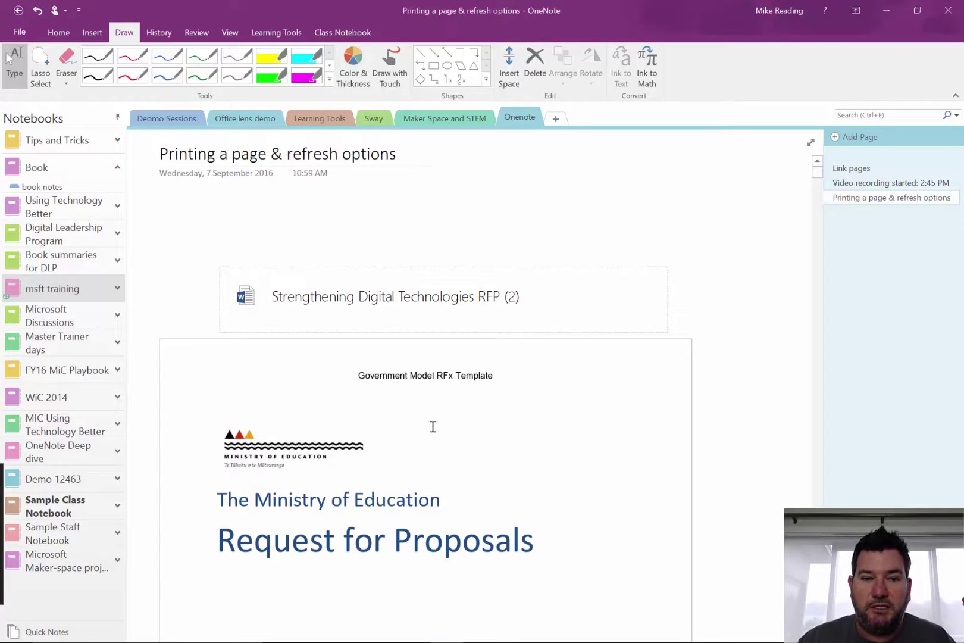
pyautogui.hotkey('alt', 'Tab')
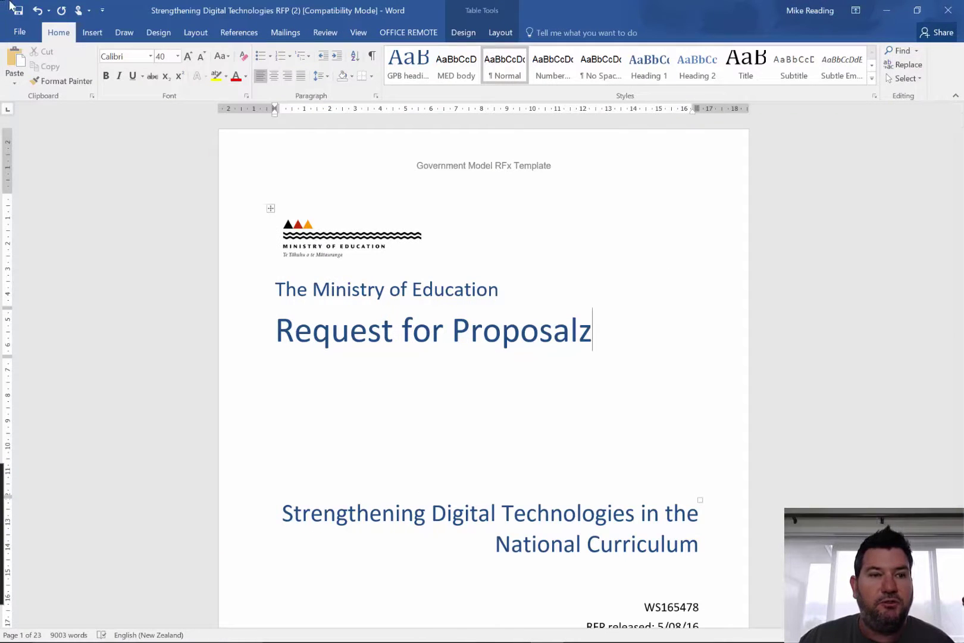
pyautogui.hotkey('ctrl', 's')
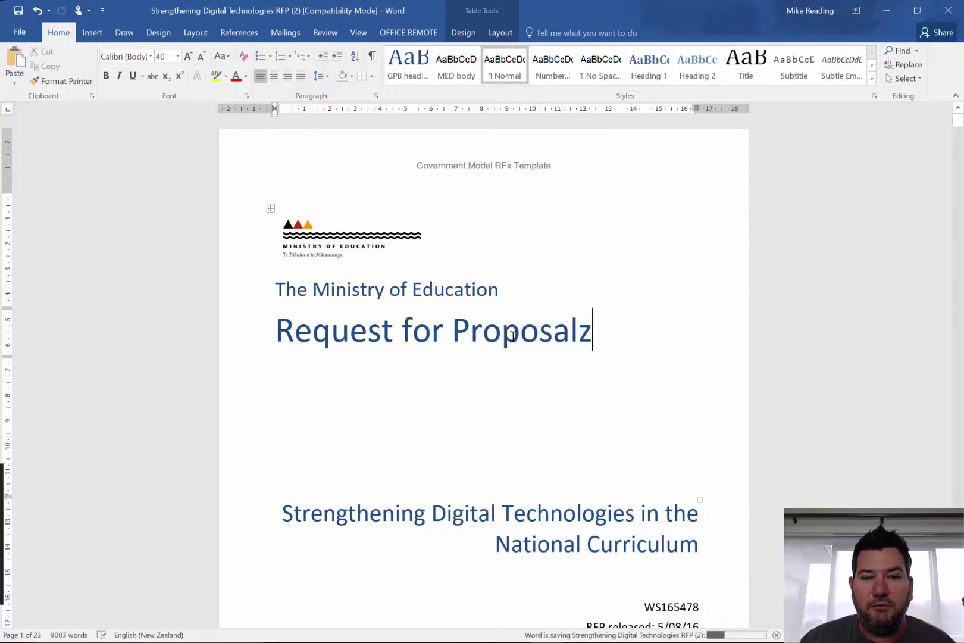
pyautogui.hotkey('alt', 'Tab')
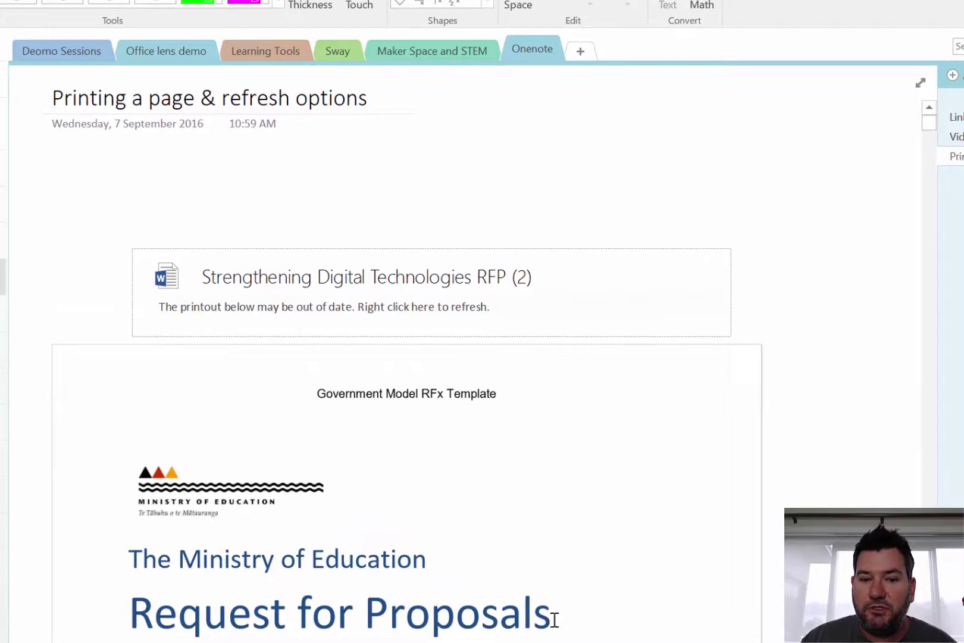
# - Refresh the printout from the edited Word file, confirming the warning
pyautogui.rightClick(418, 292)
pyautogui.click(499, 376)
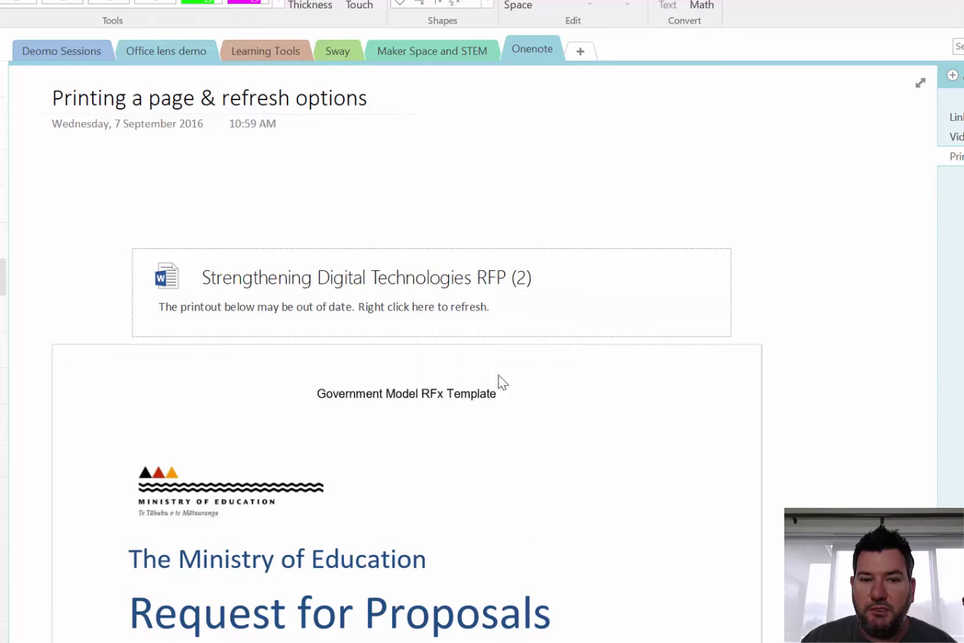
pyautogui.click(467, 355)
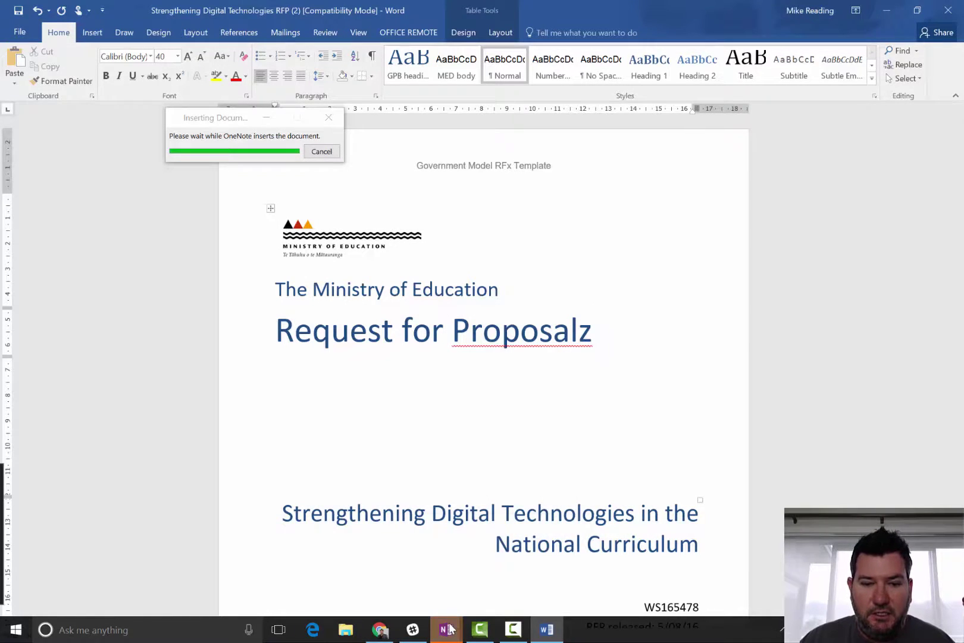
# - Bring OneNote to the front and scroll through the updated 'Request for Proposalz' printout
pyautogui.moveTo(449, 629)
pyautogui.moveTo(410, 565)
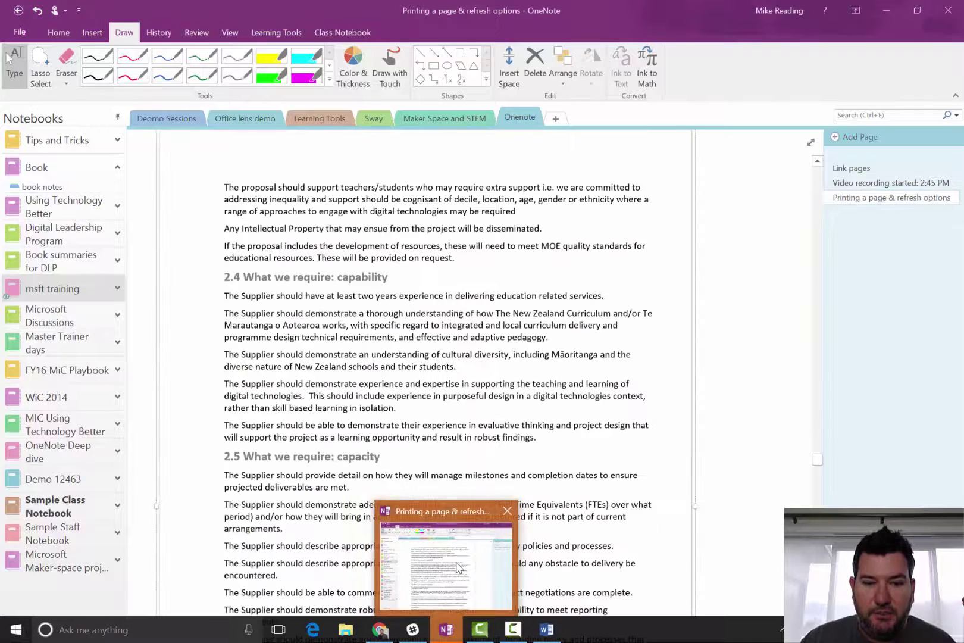
pyautogui.click(458, 567)
pyautogui.moveTo(818, 462); pyautogui.dragTo(818, 181)
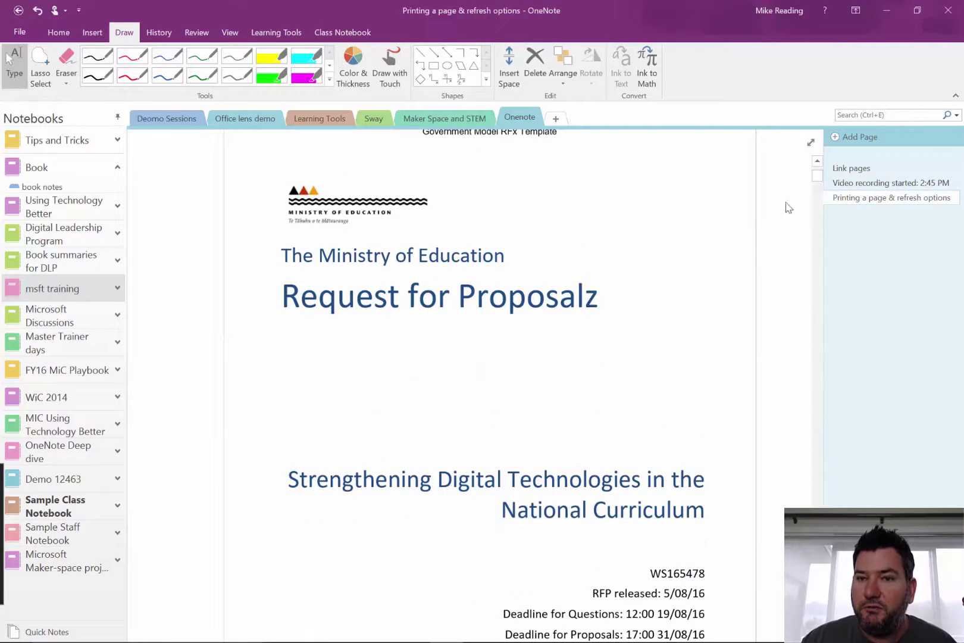
pyautogui.scroll(-3, 574, 395)
pyautogui.scroll(-4, 488, 381)
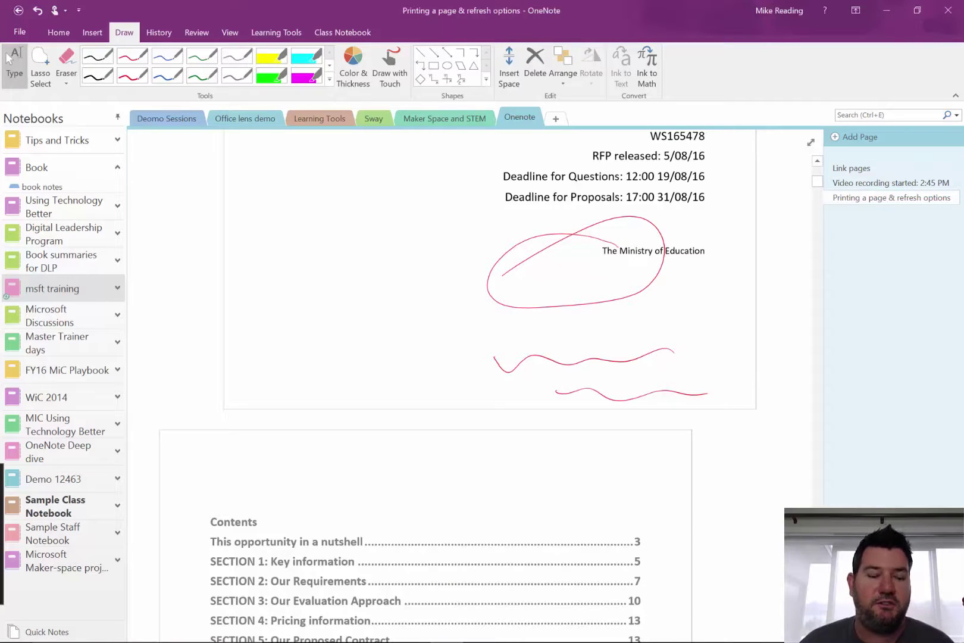
pyautogui.click(92, 32)
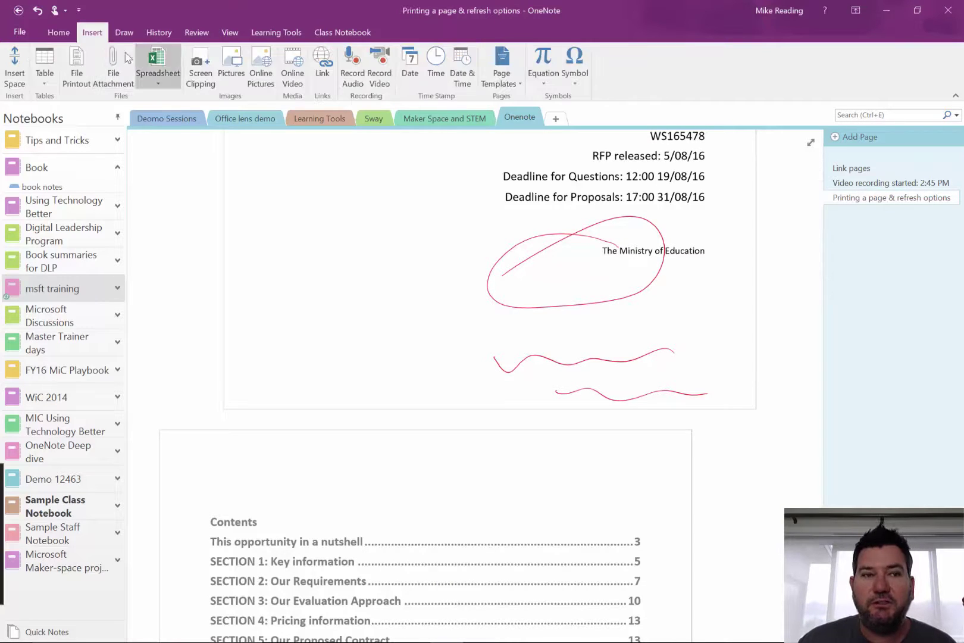